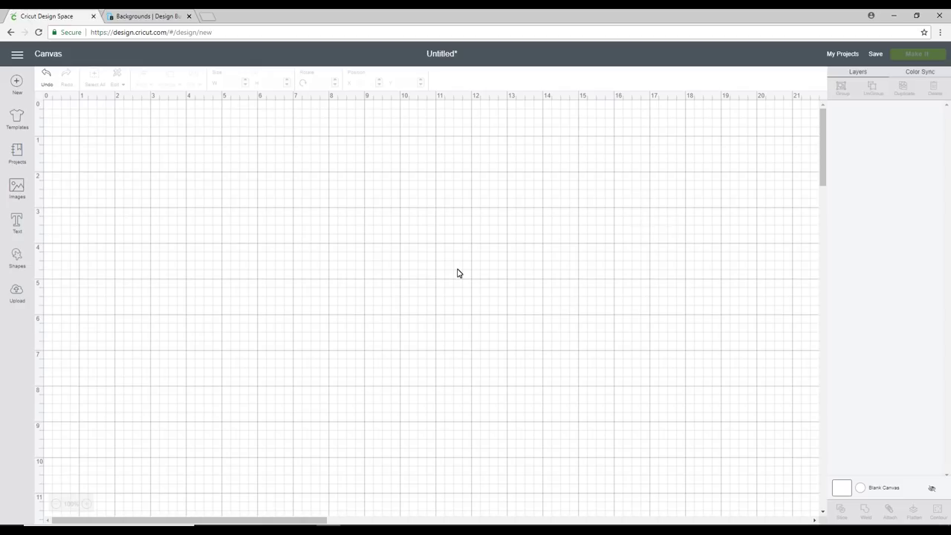
# Step: Find the Ecstatic Cricut Cutie in the image library and insert it onto the canvas
pyautogui.click(15, 189)
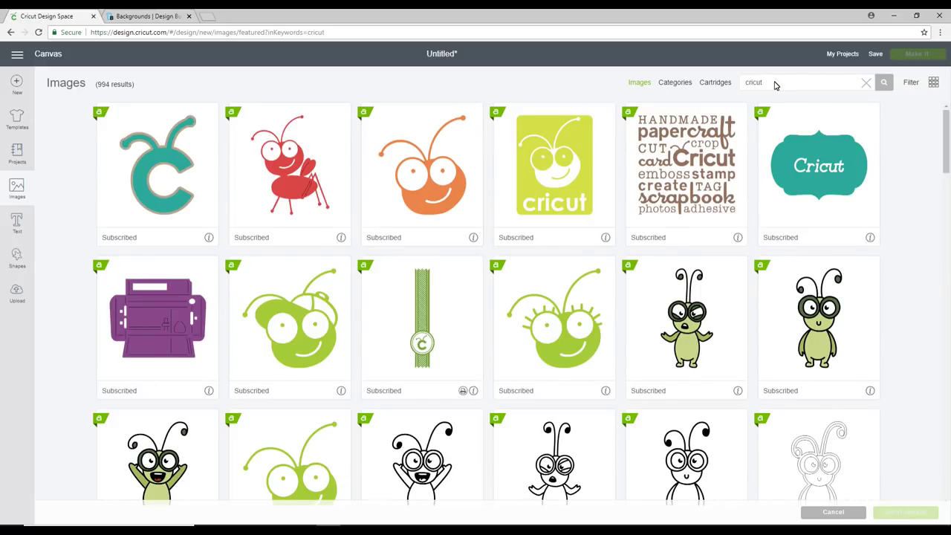
pyautogui.scroll(-4, 677, 386)
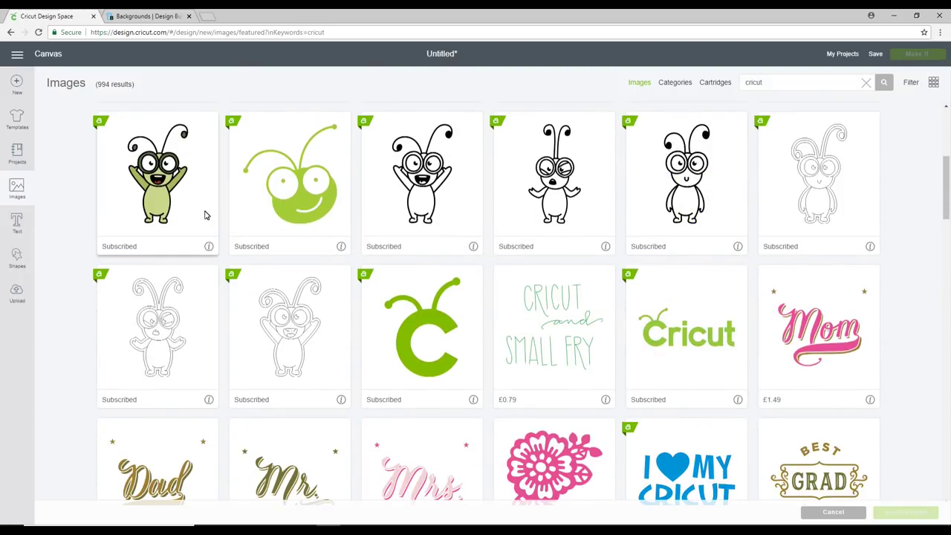
pyautogui.click(181, 204)
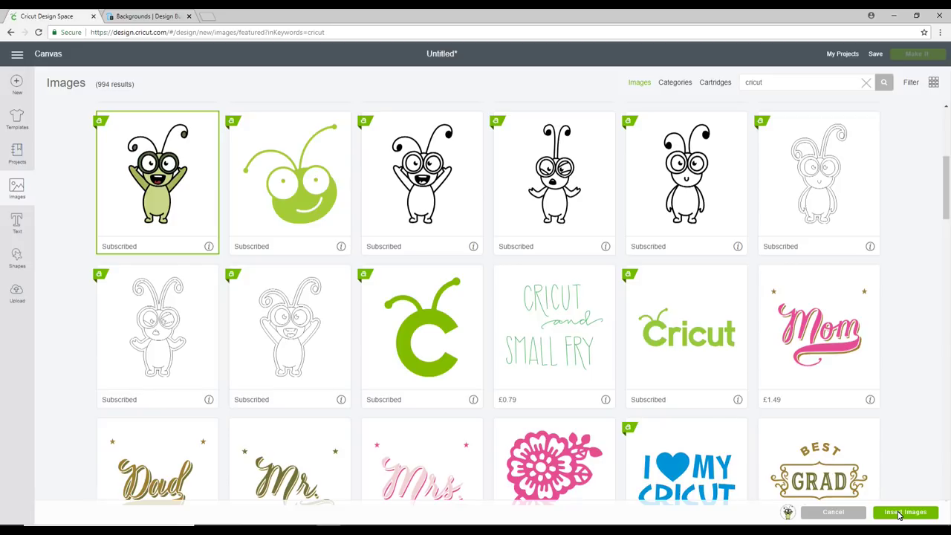
pyautogui.click(905, 512)
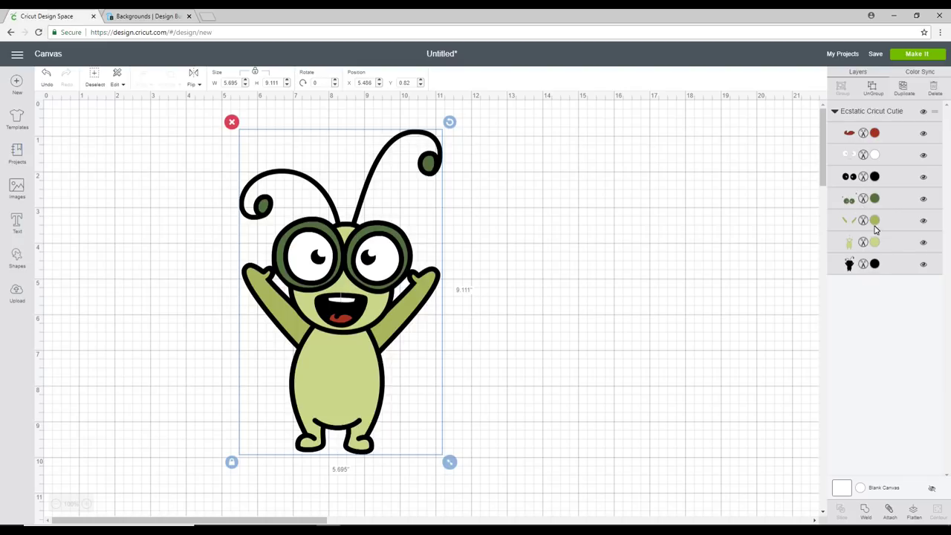
# Step: Switch the cutie's red mouth layer from Cut to Print
pyautogui.click(874, 134)
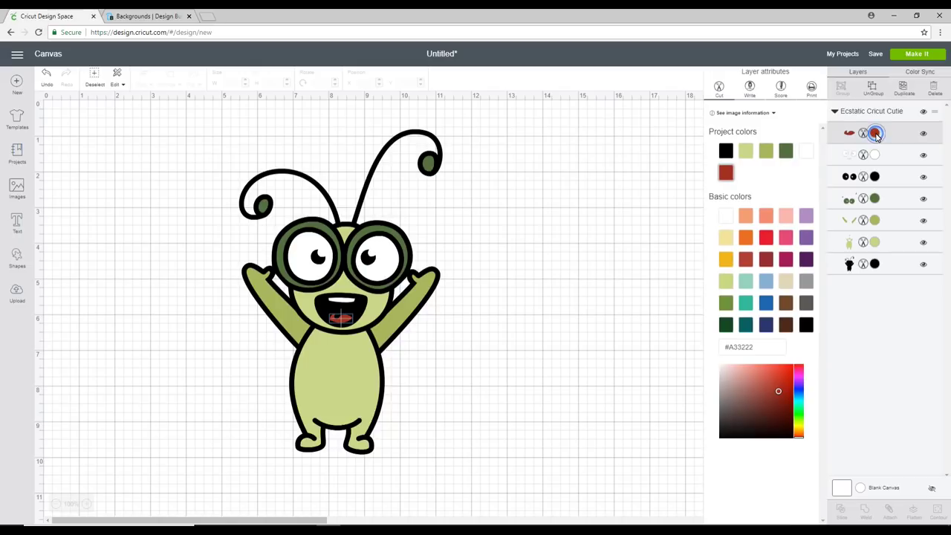
pyautogui.click(811, 88)
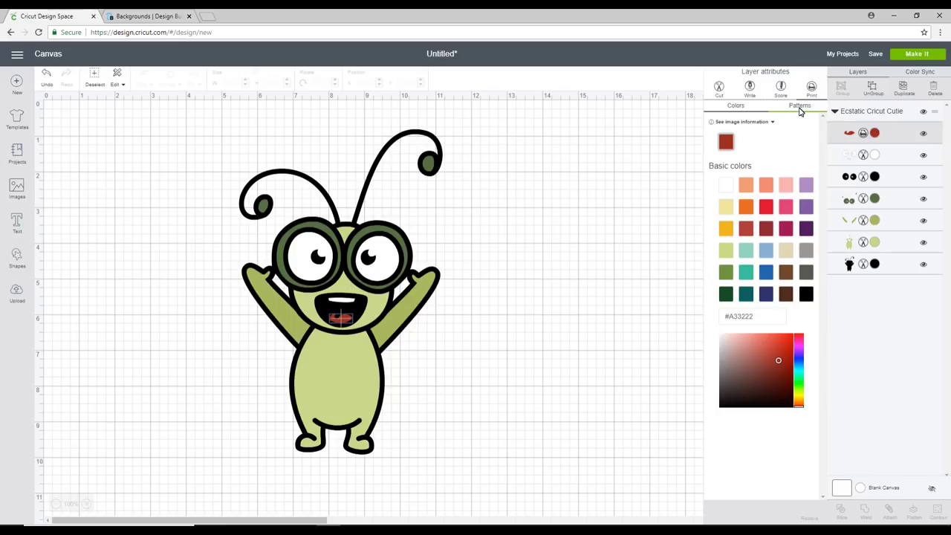
# Step: Browse the mouth layer's pattern fills, then bring up the Design Bundles backgrounds listing
pyautogui.click(800, 108)
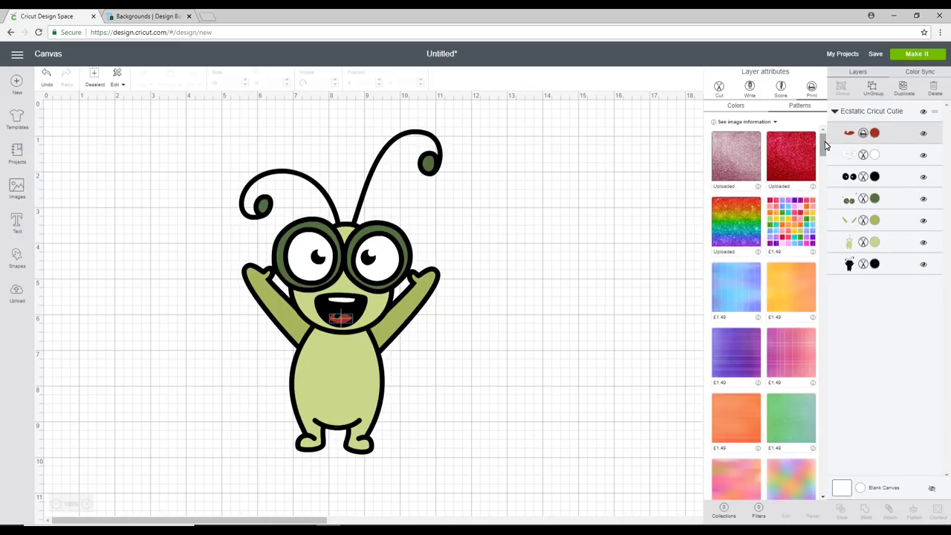
pyautogui.moveTo(826, 144); pyautogui.dragTo(838, 208)
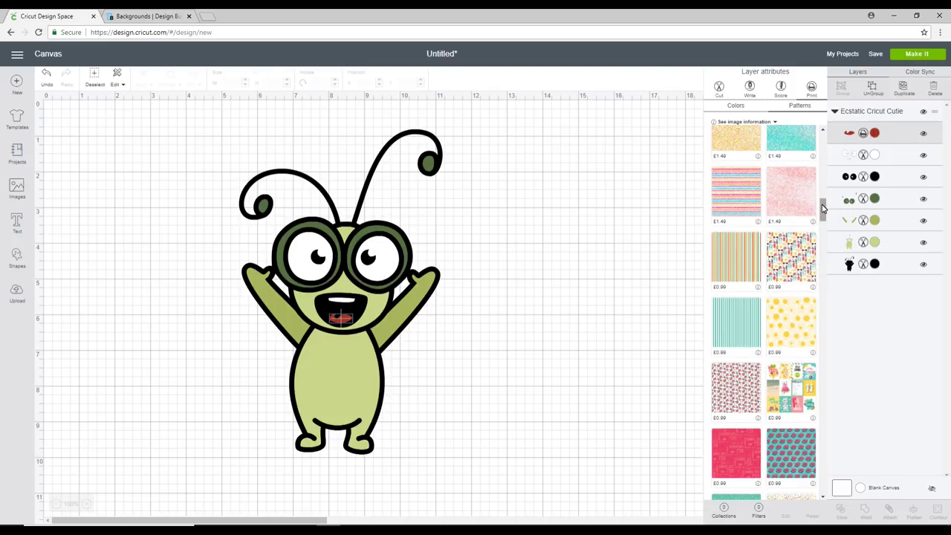
pyautogui.moveTo(821, 206); pyautogui.dragTo(826, 410)
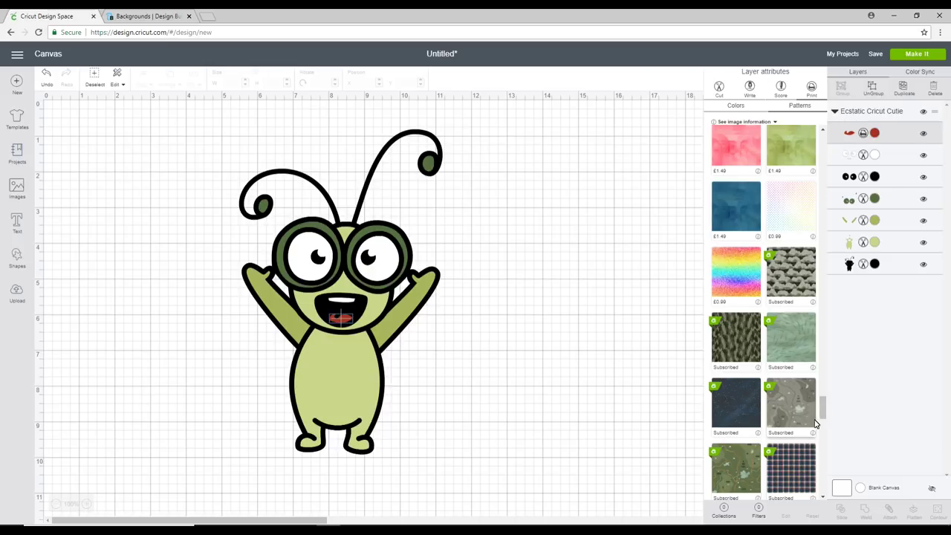
pyautogui.click(123, 16)
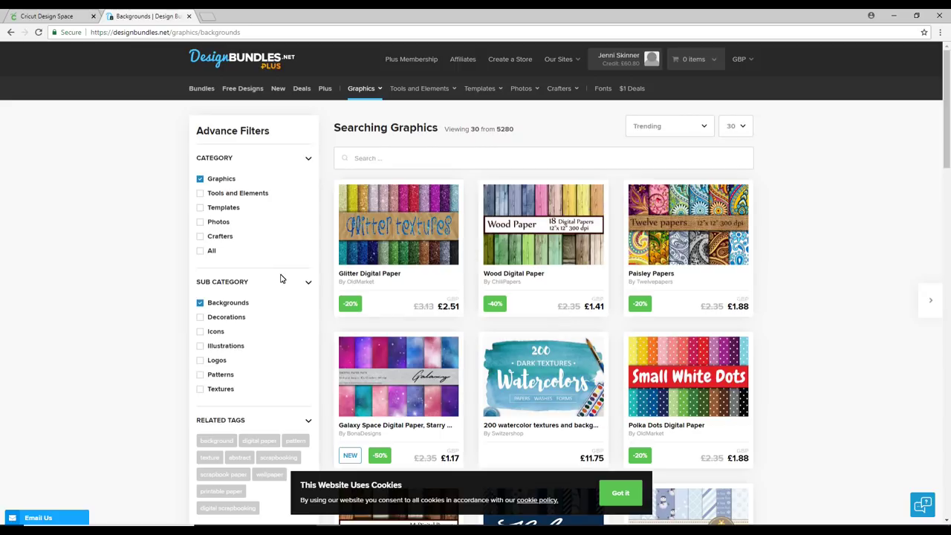
# Step: Open the Glitter Digital Paper product page on Design Bundles
pyautogui.moveTo(376, 91)
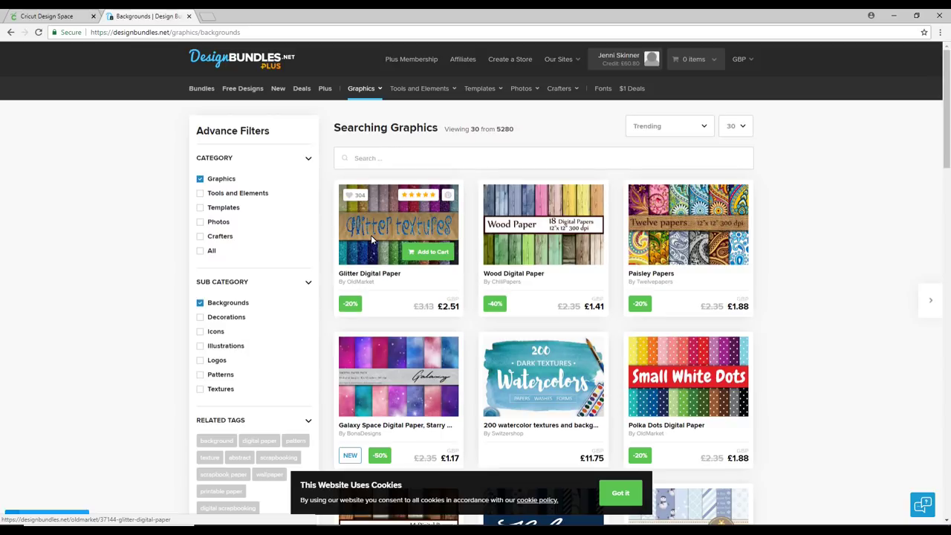
pyautogui.click(370, 234)
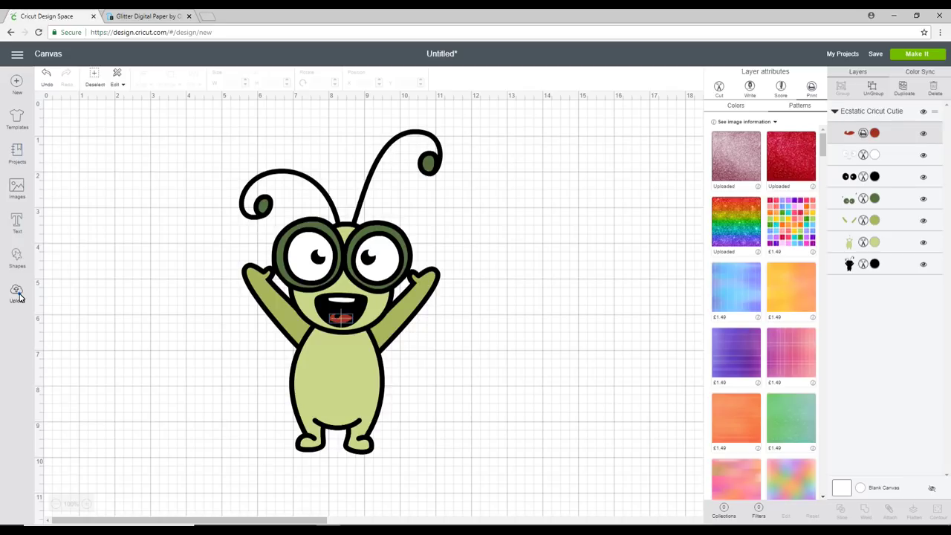
# Step: Start a pattern upload and pick green glitter image 19 from the Pictures folder
pyautogui.click(17, 292)
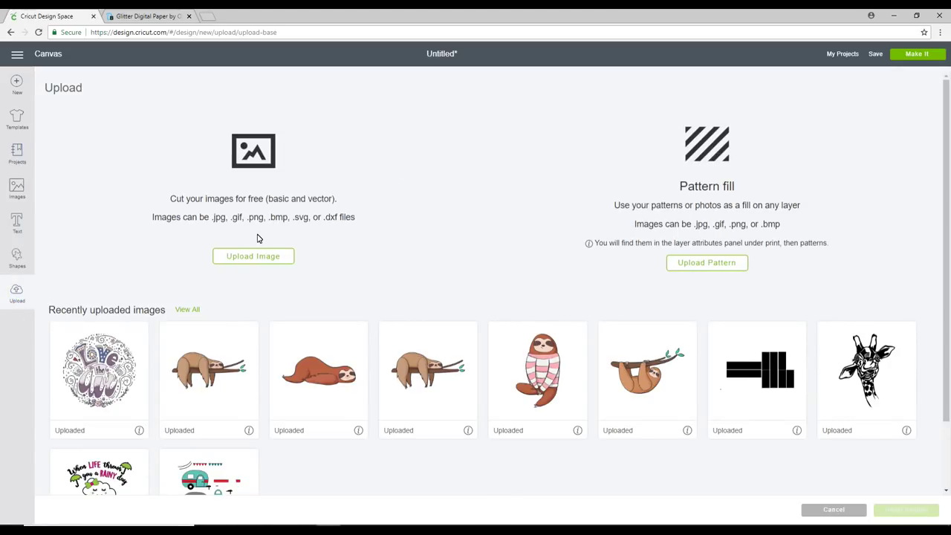
pyautogui.click(730, 264)
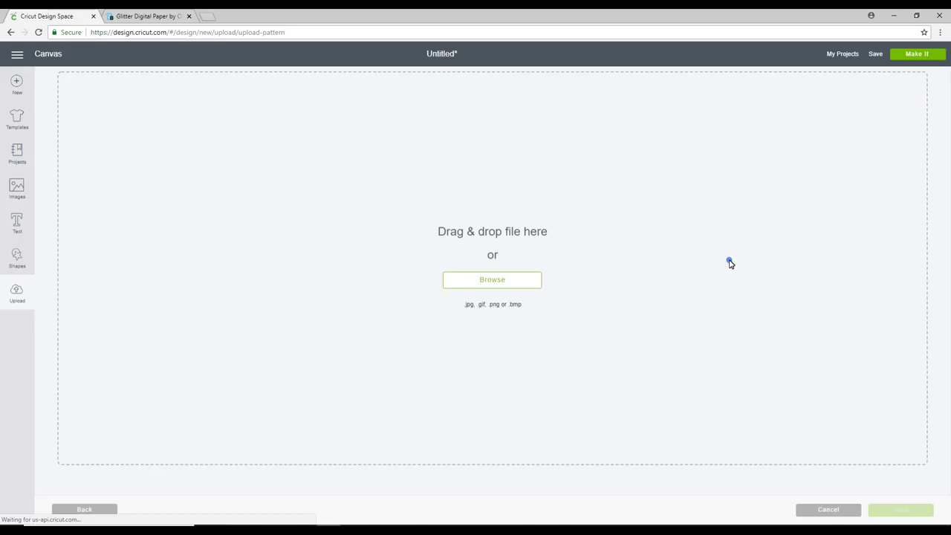
pyautogui.click(521, 281)
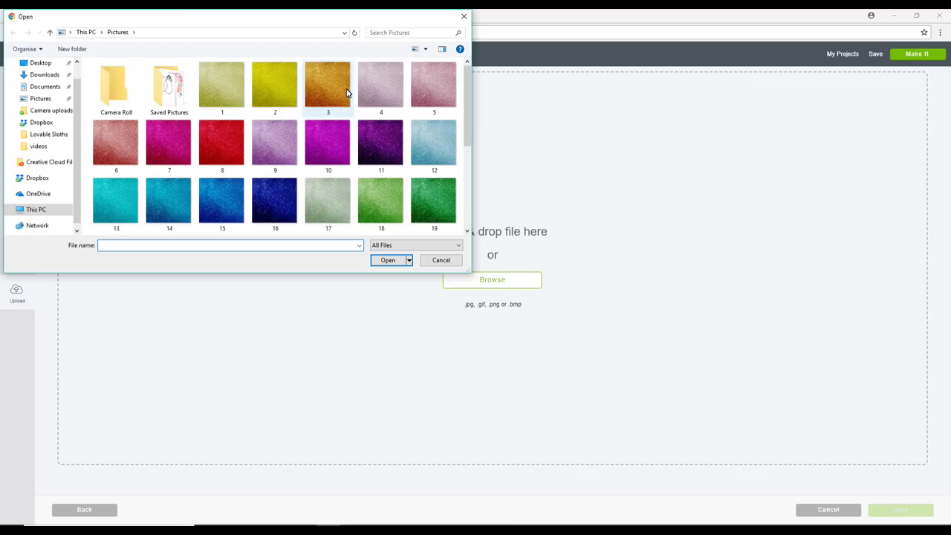
pyautogui.click(435, 194)
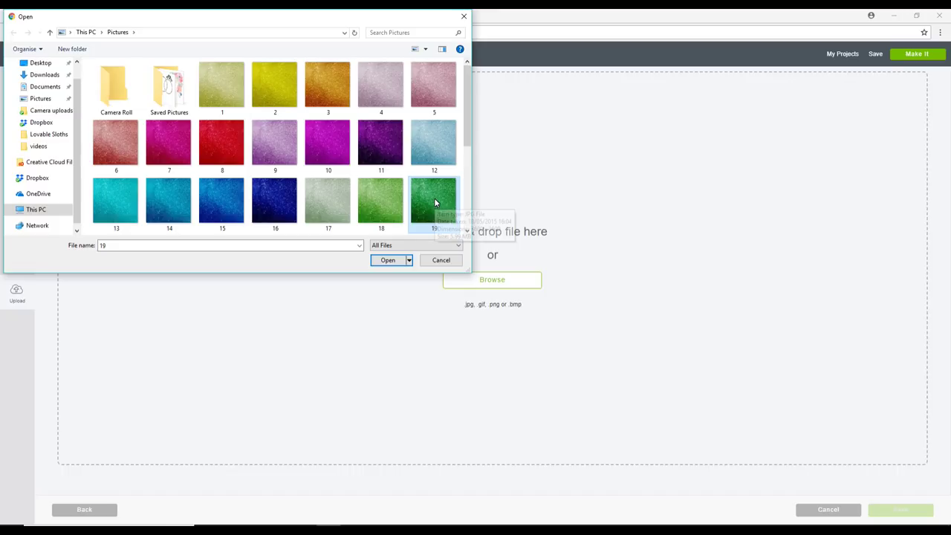
# Step: Load image 19 as a pattern, rename it 'green glitter', and save it
pyautogui.click(386, 261)
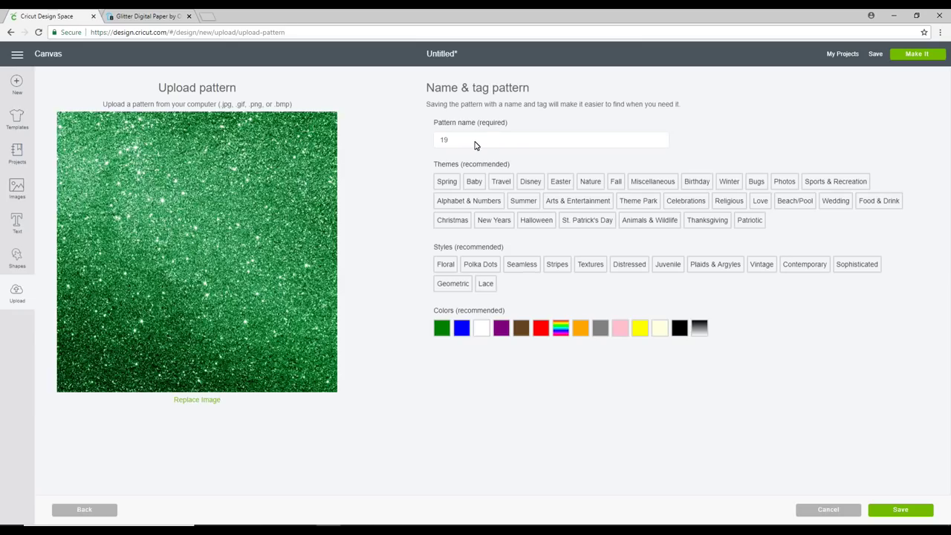
pyautogui.moveTo(474, 144); pyautogui.dragTo(420, 149)
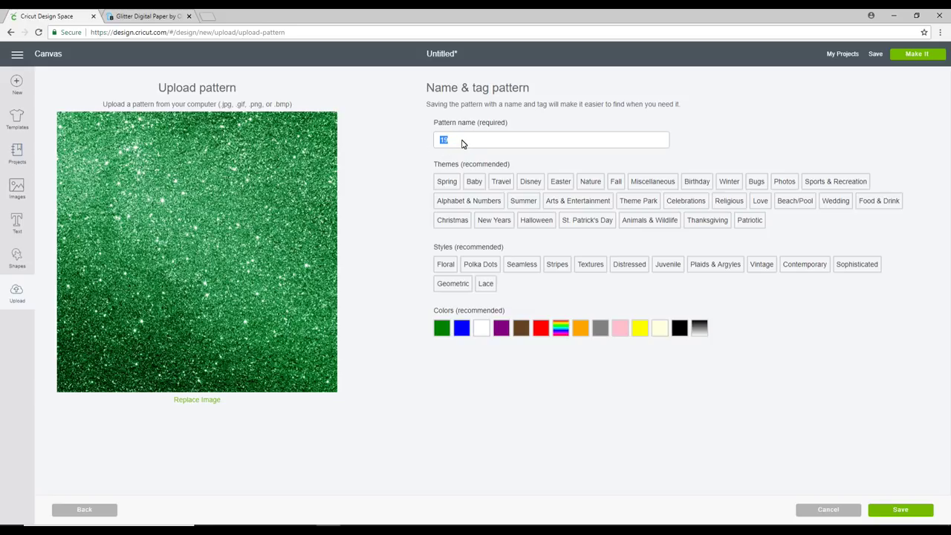
pyautogui.write('green glitter')
pyautogui.click(900, 510)
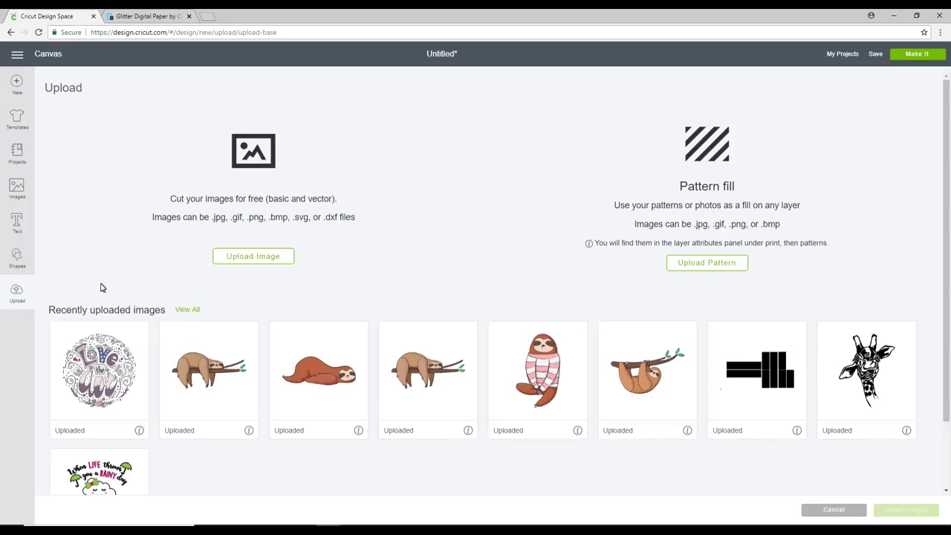
# Step: Back on the canvas, fill the mouth layer with the red glitter pattern
pyautogui.click(15, 291)
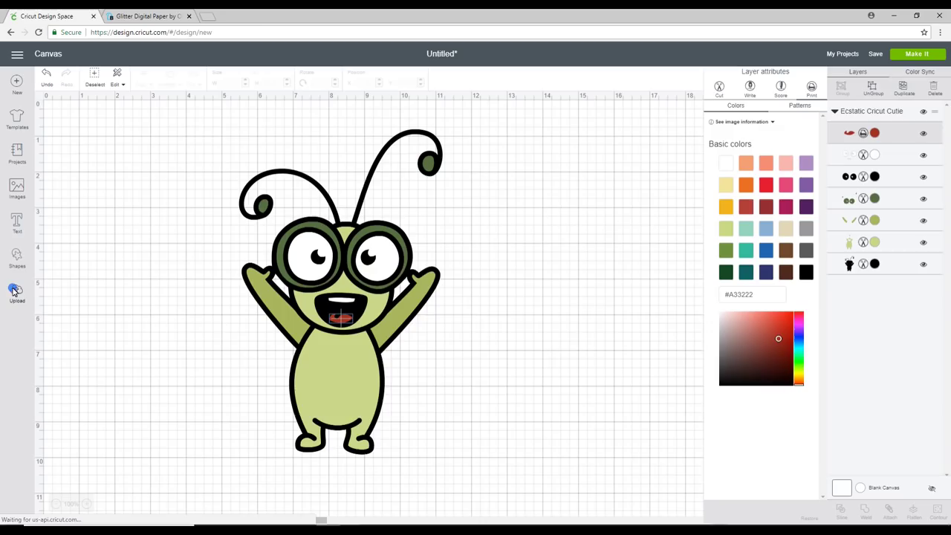
pyautogui.click(800, 106)
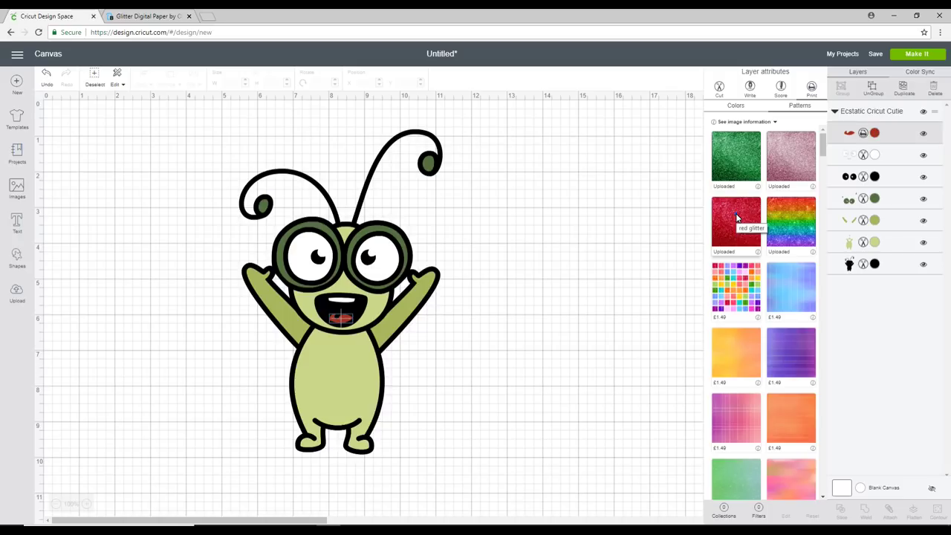
pyautogui.click(736, 216)
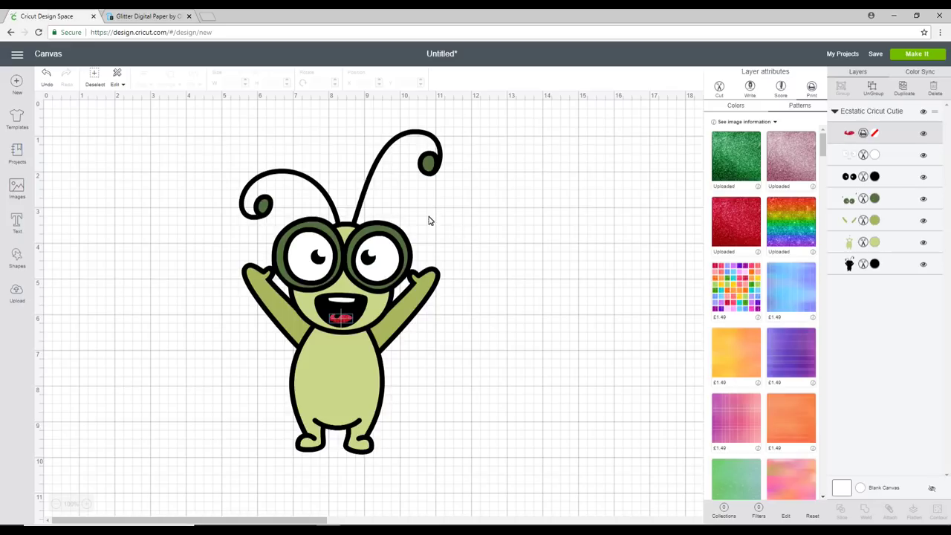
# Step: Set the glasses and antenna tips layer to Print with the green glitter pattern
pyautogui.click(864, 201)
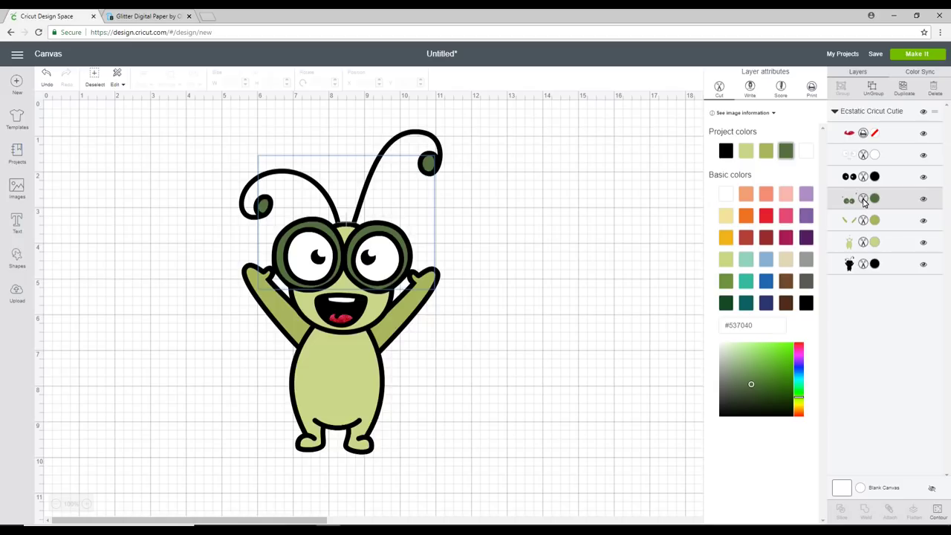
pyautogui.click(811, 87)
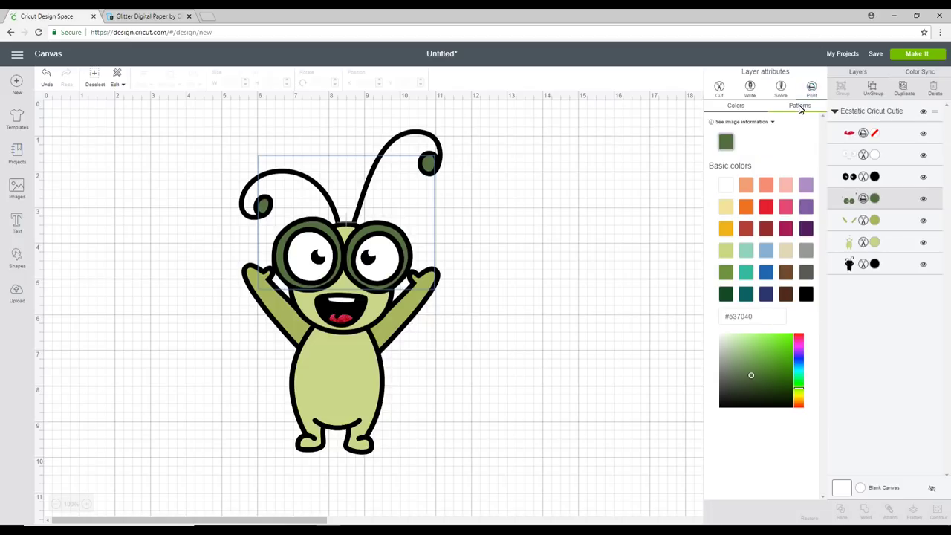
pyautogui.click(800, 106)
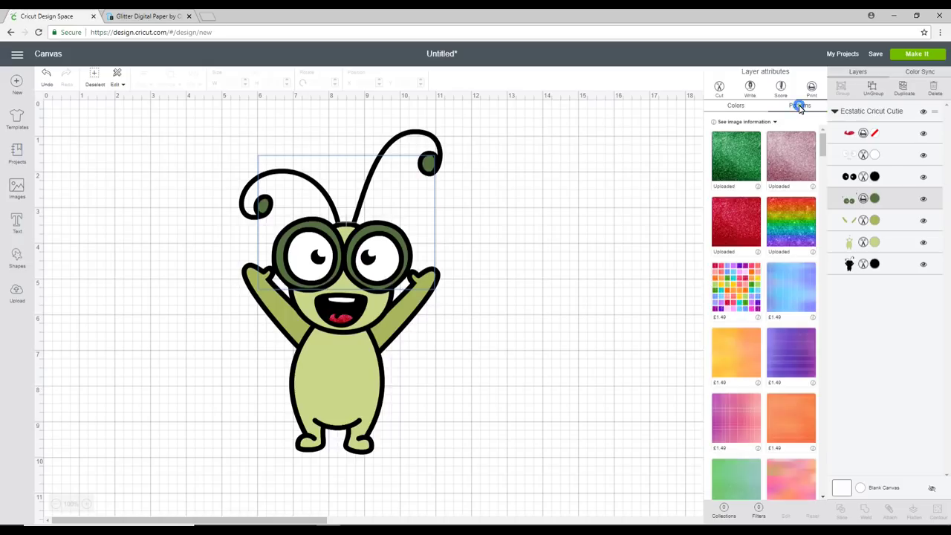
pyautogui.click(732, 171)
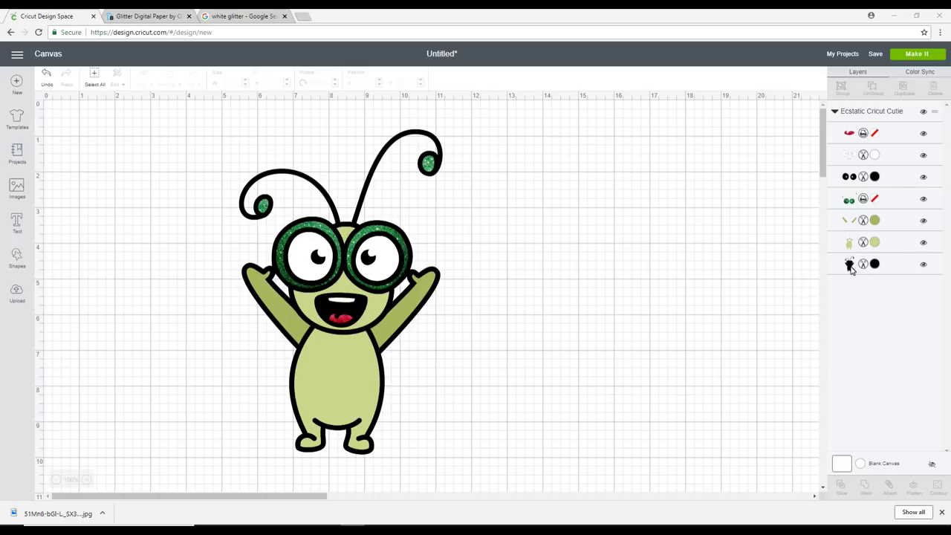
# Step: Set the black outline layer to Print with the black glitter pattern
pyautogui.click(864, 265)
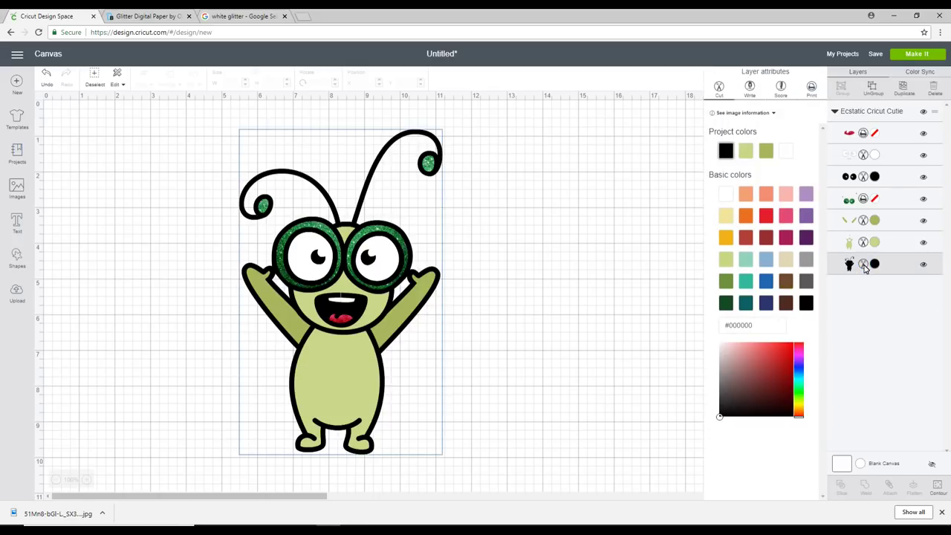
pyautogui.click(809, 87)
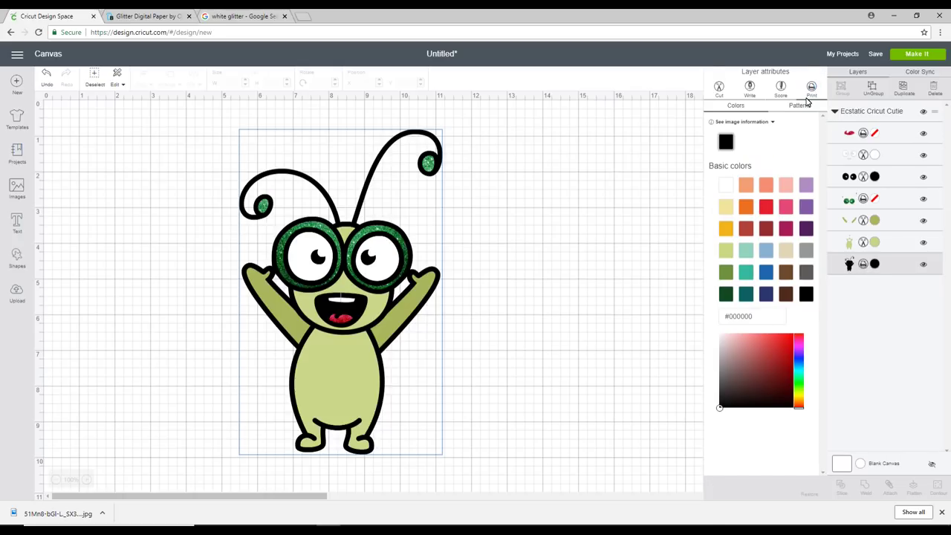
pyautogui.click(796, 108)
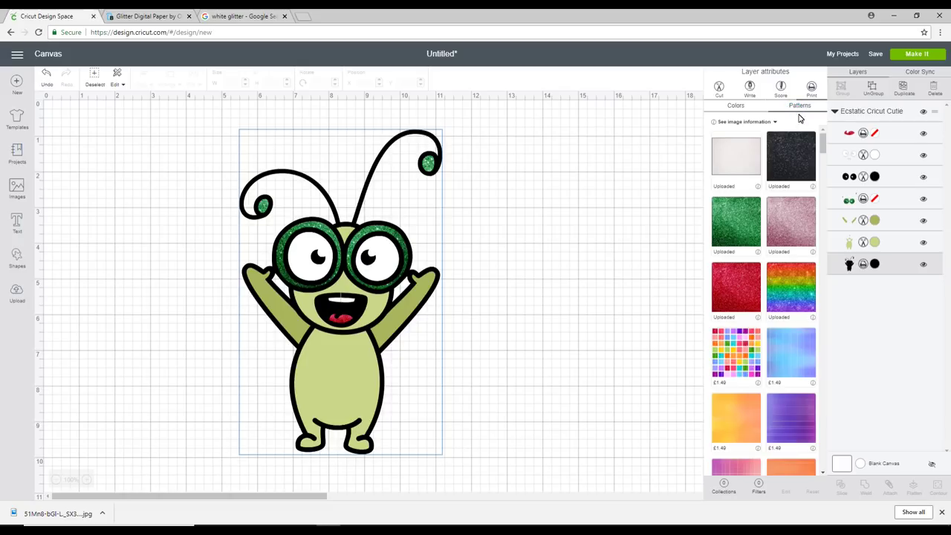
pyautogui.click(796, 170)
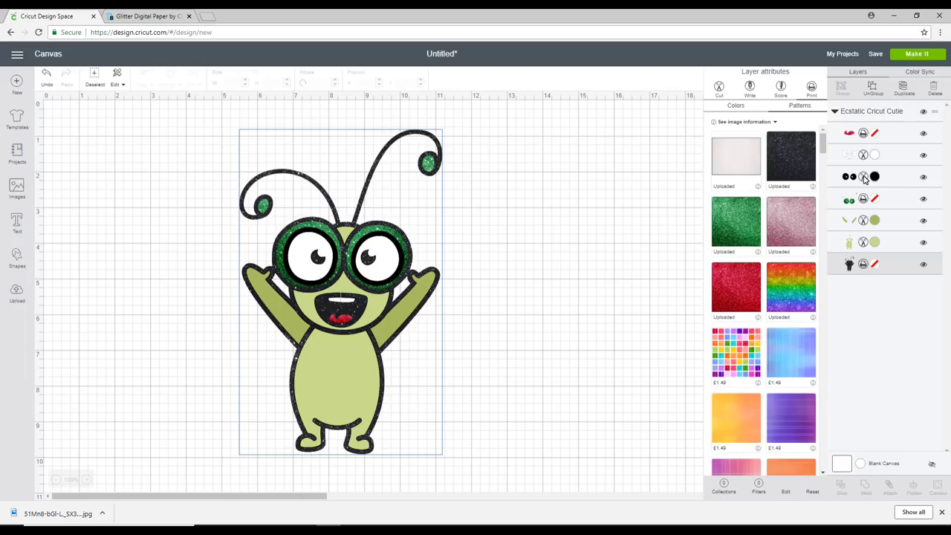
# Step: Set the eyes layer to Print with the black glitter pattern
pyautogui.click(864, 178)
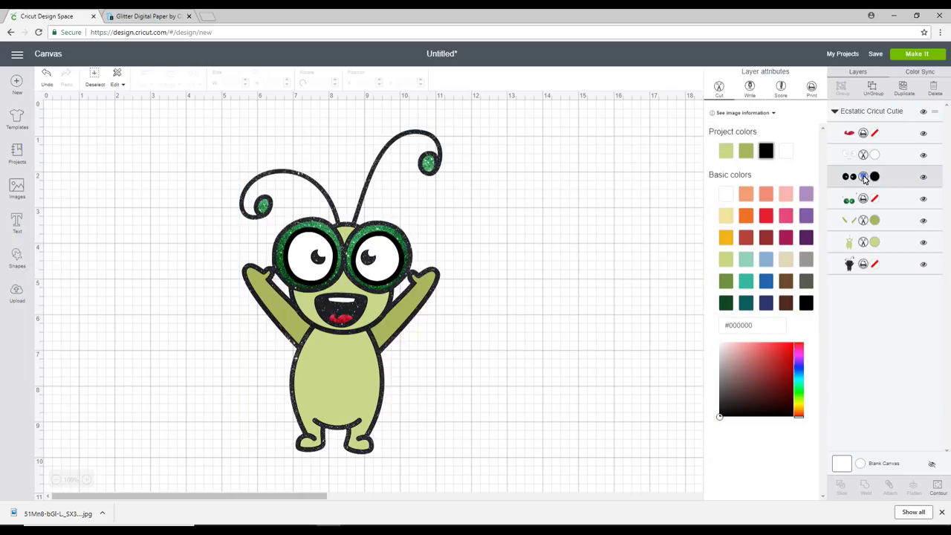
pyautogui.click(812, 89)
pyautogui.click(799, 106)
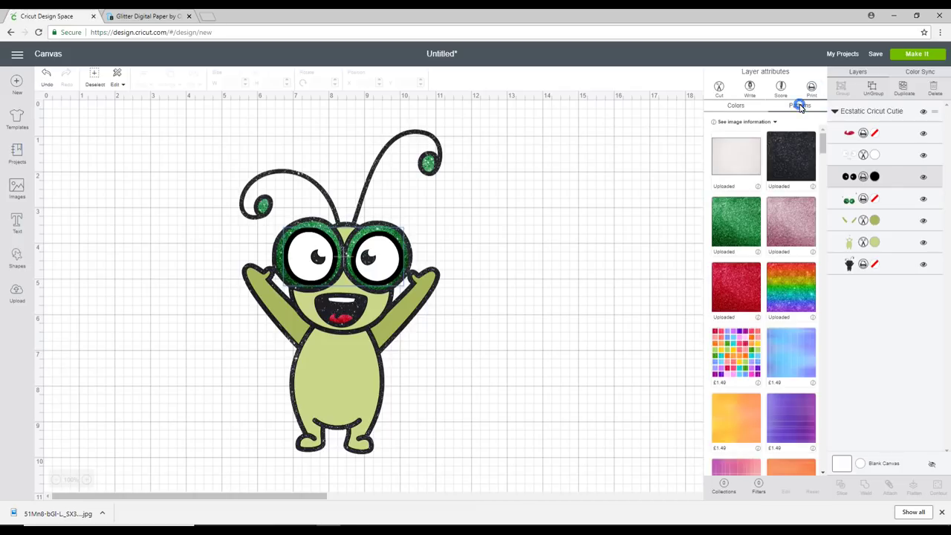
pyautogui.click(806, 147)
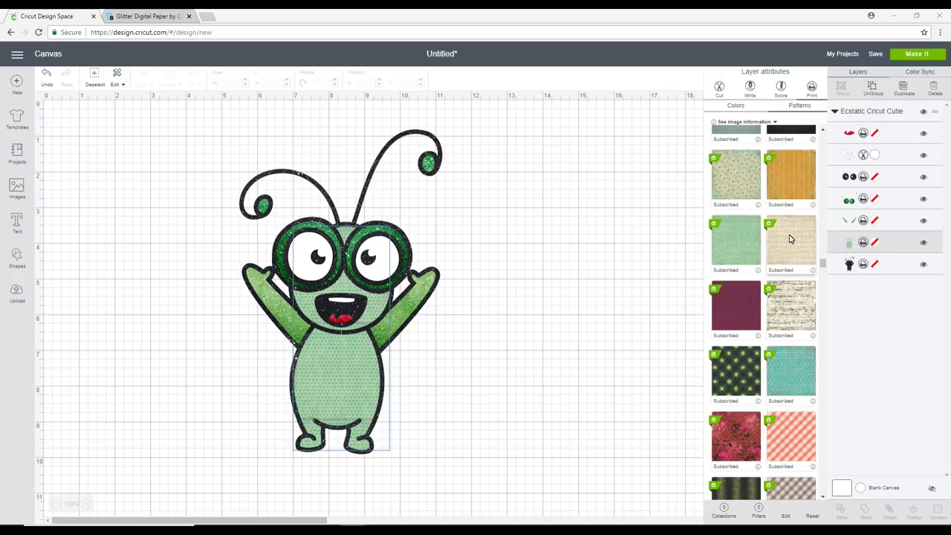
# Step: Replace the body layer's Light Blue Flourish fill with the pale green patterned paper
pyautogui.scroll(-5, 783, 237)
pyautogui.scroll(-9, 789, 238)
pyautogui.scroll(-8, 789, 238)
pyautogui.scroll(-8, 789, 238)
pyautogui.scroll(-7, 789, 238)
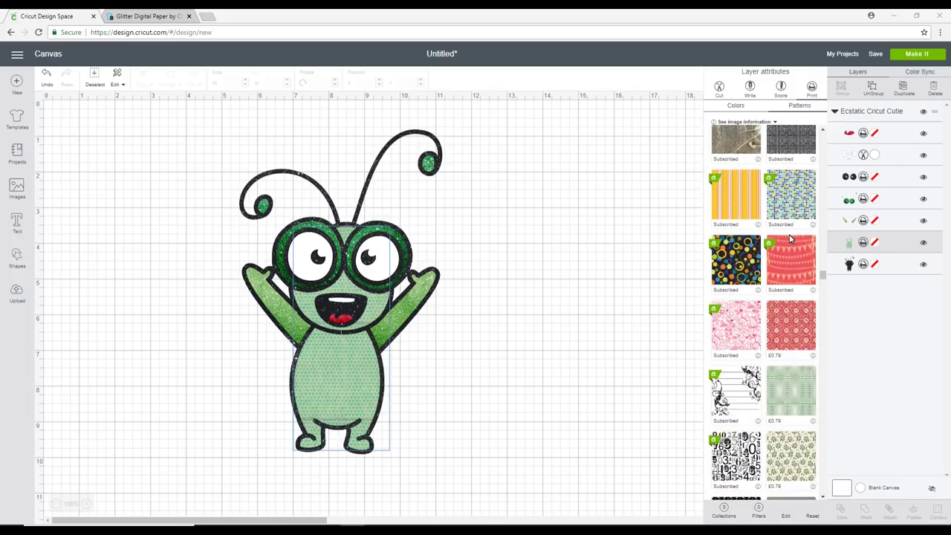
pyautogui.scroll(-8, 790, 237)
pyautogui.scroll(-6, 789, 238)
pyautogui.scroll(-9, 789, 238)
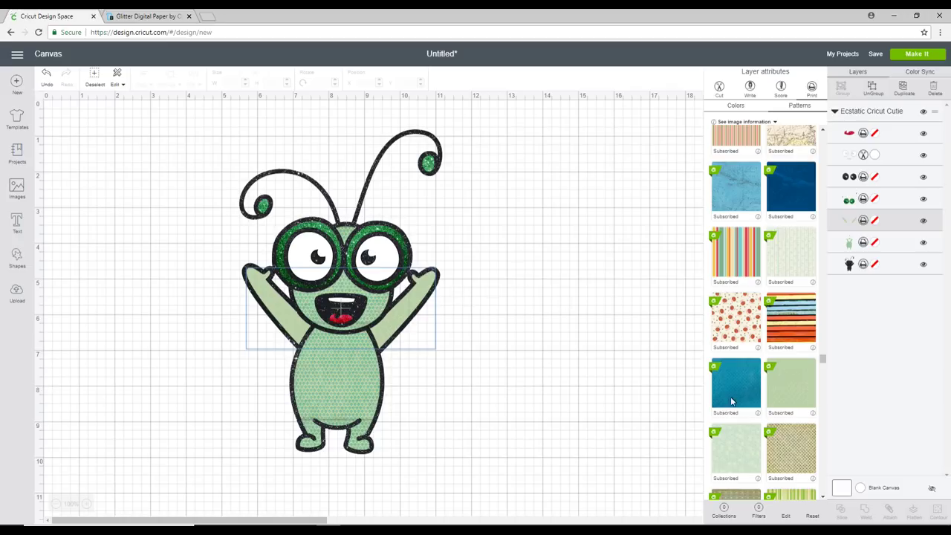
pyautogui.click(851, 244)
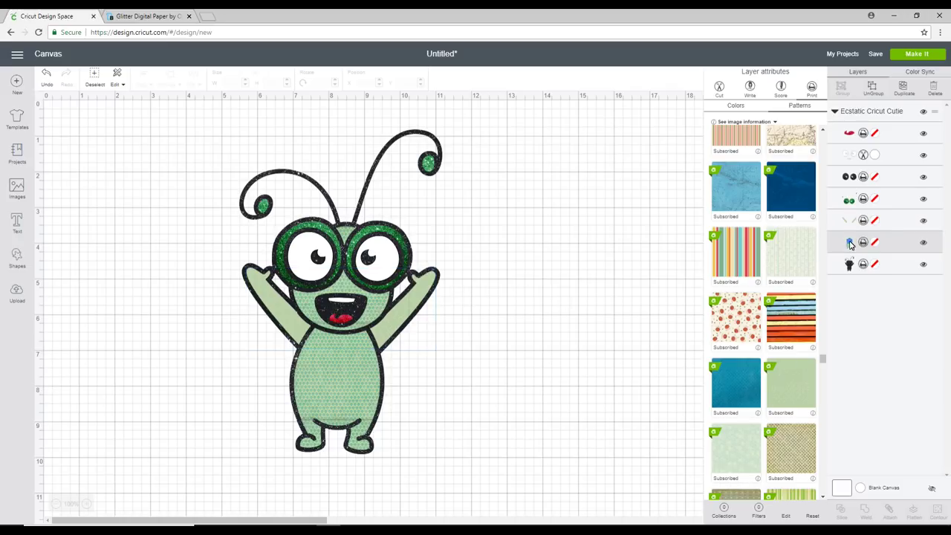
pyautogui.click(732, 453)
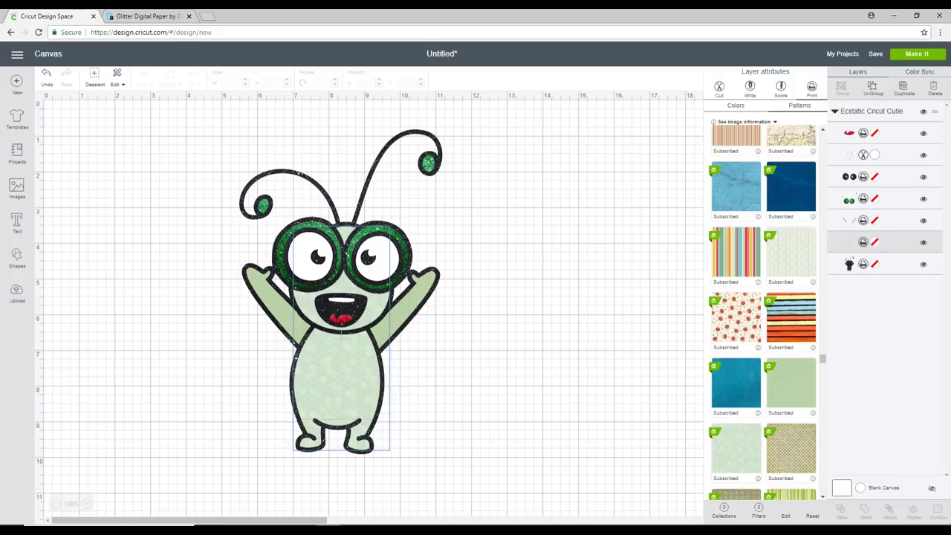
pyautogui.click(587, 332)
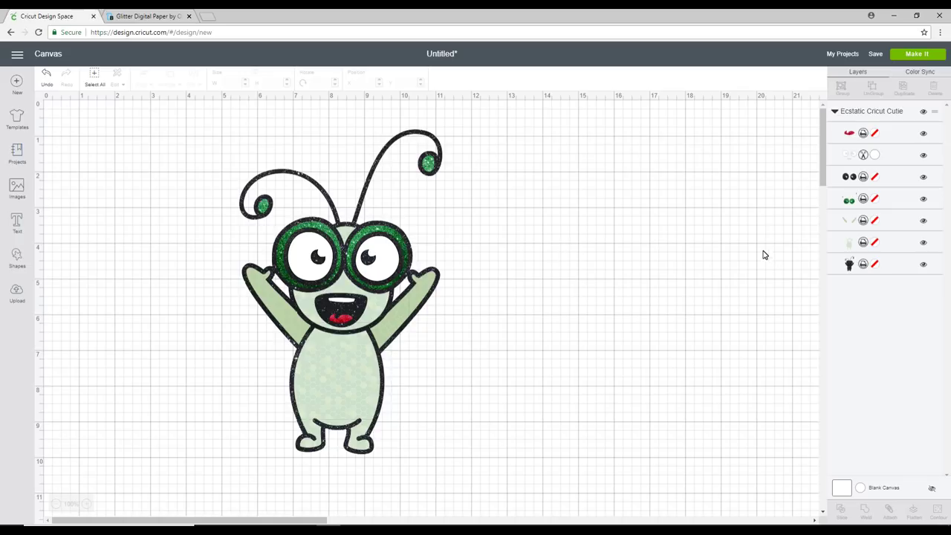
# Step: Switch the white eye layer from cut to print, then deselect it
pyautogui.click(864, 155)
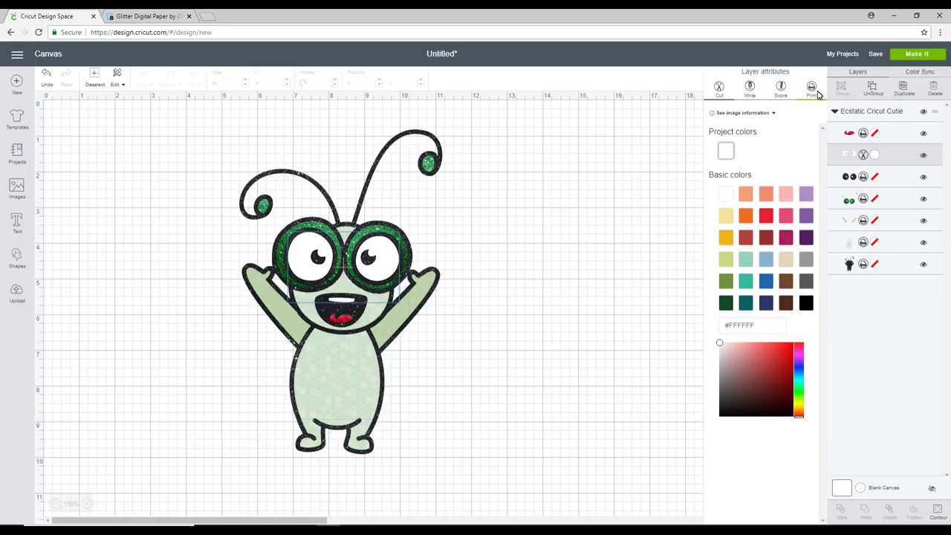
pyautogui.click(814, 91)
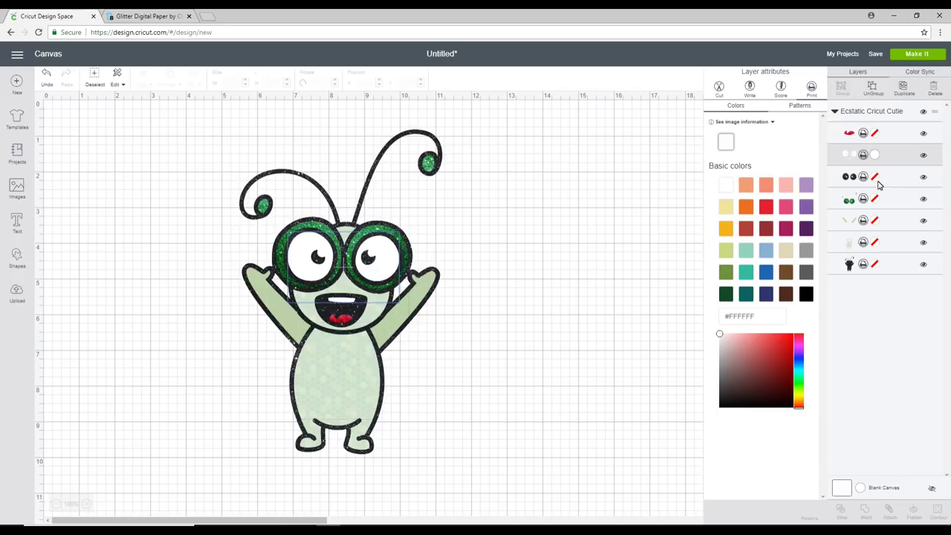
pyautogui.click(504, 328)
# Step: Select every part of the cutie and flatten it into one printable image
pyautogui.moveTo(519, 127); pyautogui.dragTo(275, 399)
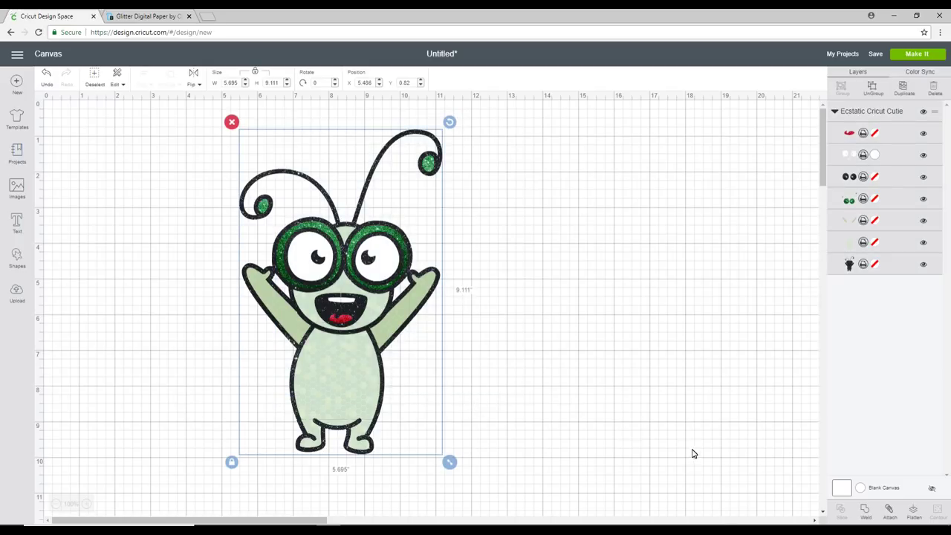
pyautogui.click(913, 511)
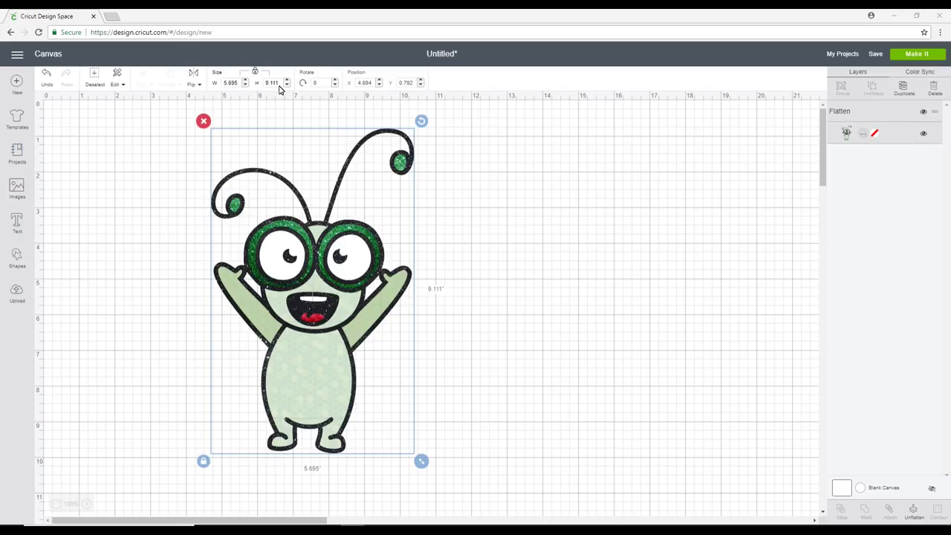
# Step: Set the flattened cutie's height to 9.2 inches, making it 5.75 wide
pyautogui.doubleClick(272, 82)
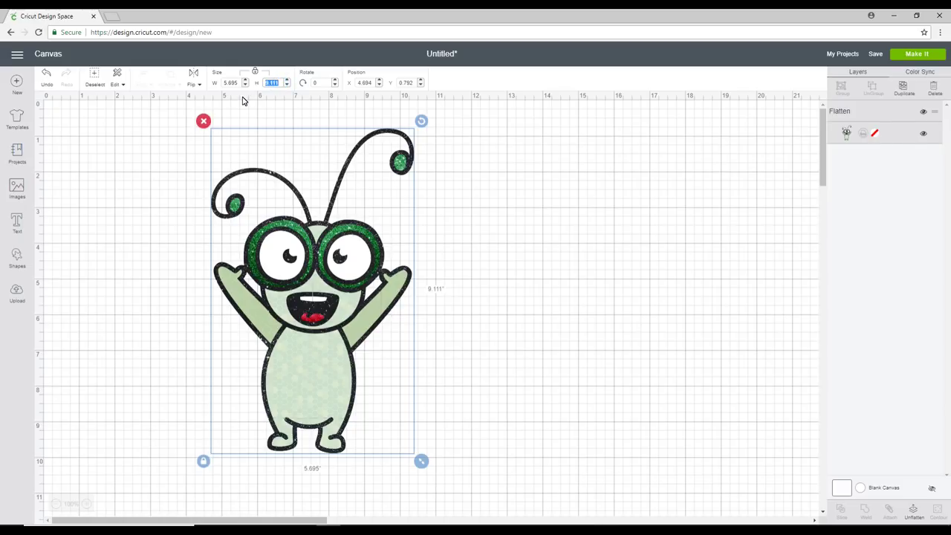
pyautogui.write('9.2')
pyautogui.press('Return')
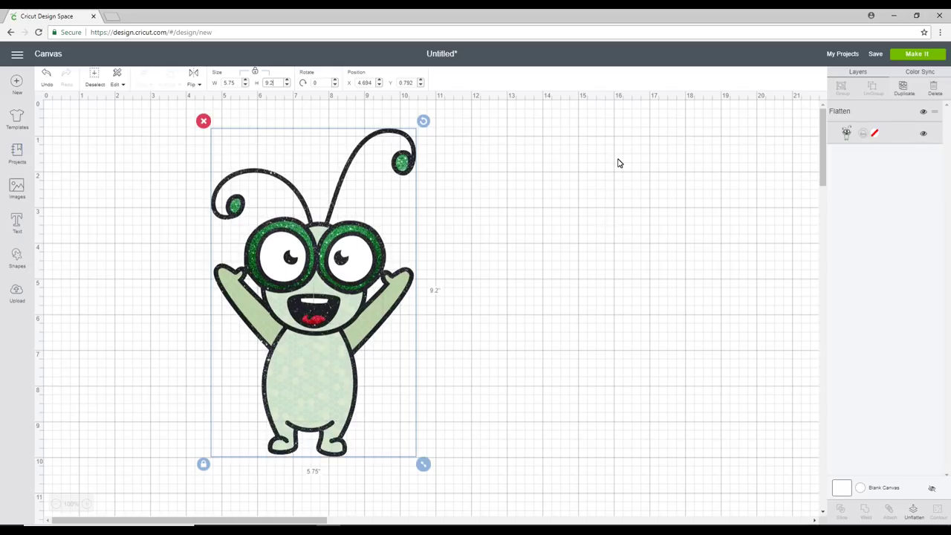
# Step: Make It, then continue past the single-mat preview to the Print step
pyautogui.click(925, 63)
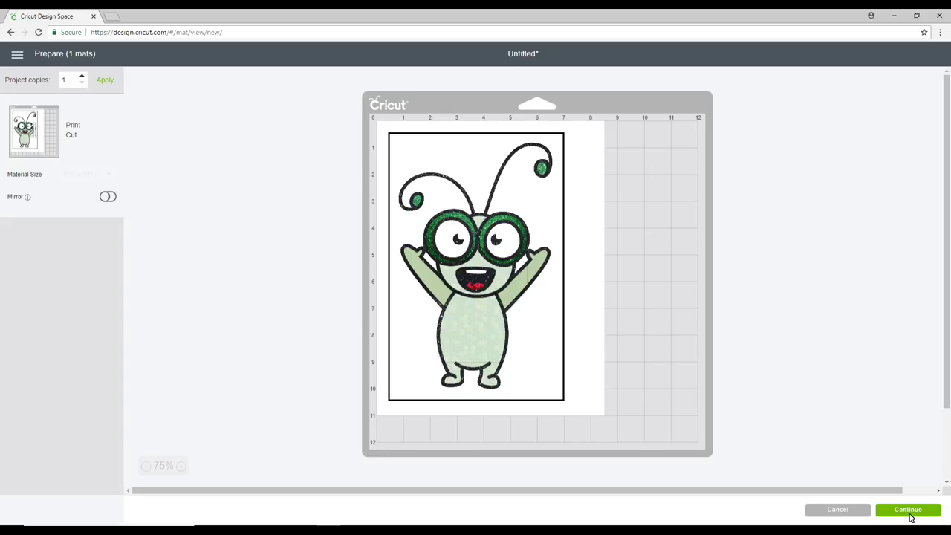
pyautogui.click(908, 510)
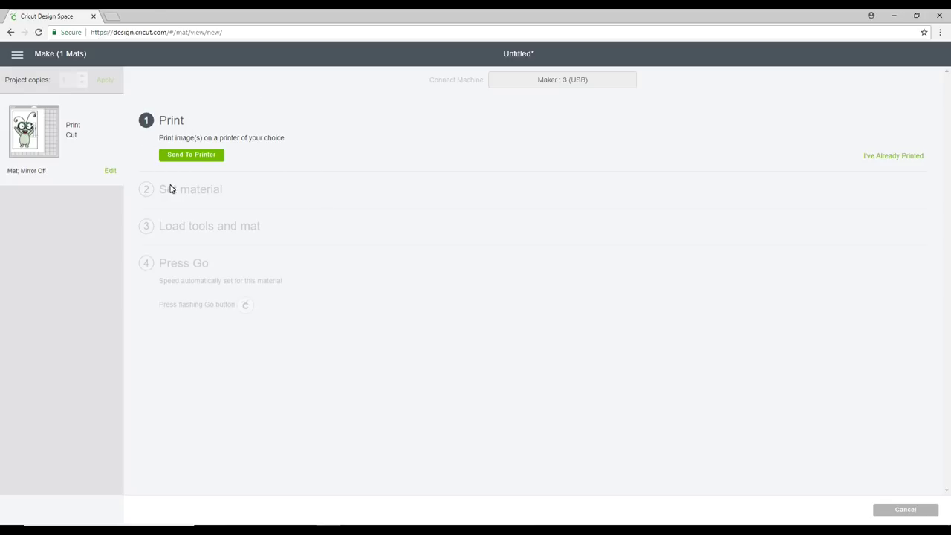
# Step: Send the sticker to the Canon MG5700 series printer with bleed turned off
pyautogui.click(198, 156)
pyautogui.click(597, 130)
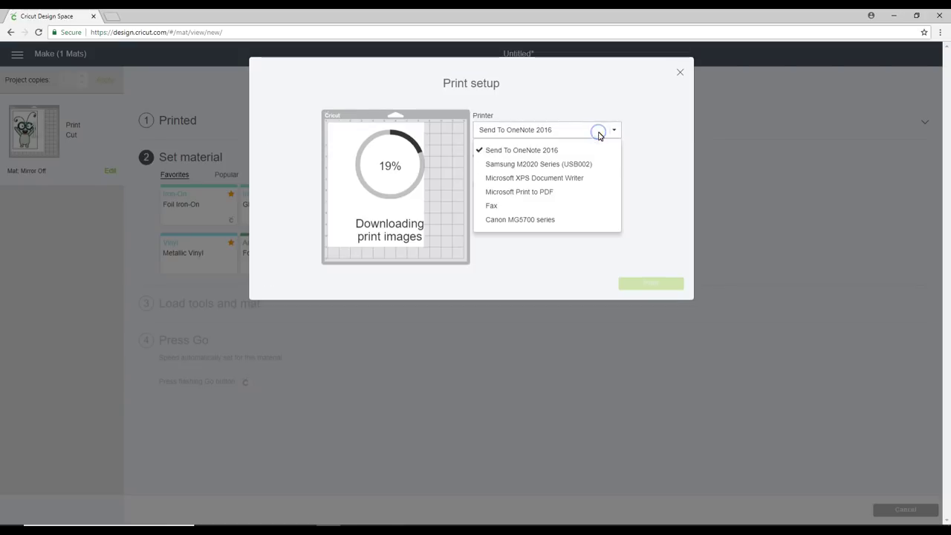
pyautogui.click(546, 220)
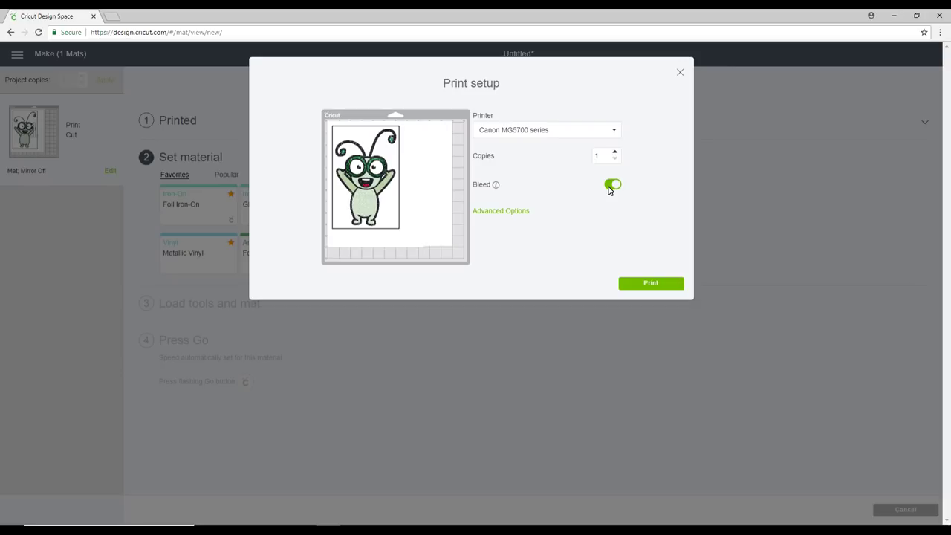
pyautogui.click(609, 186)
pyautogui.click(608, 184)
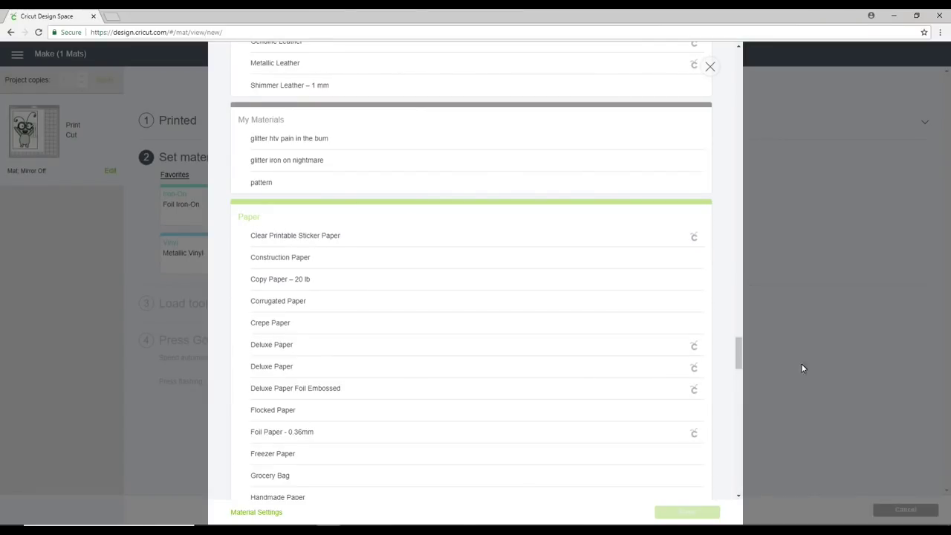
# Step: Scroll the Paper materials down to bring Sticker Paper into view
pyautogui.scroll(-8, 377, 259)
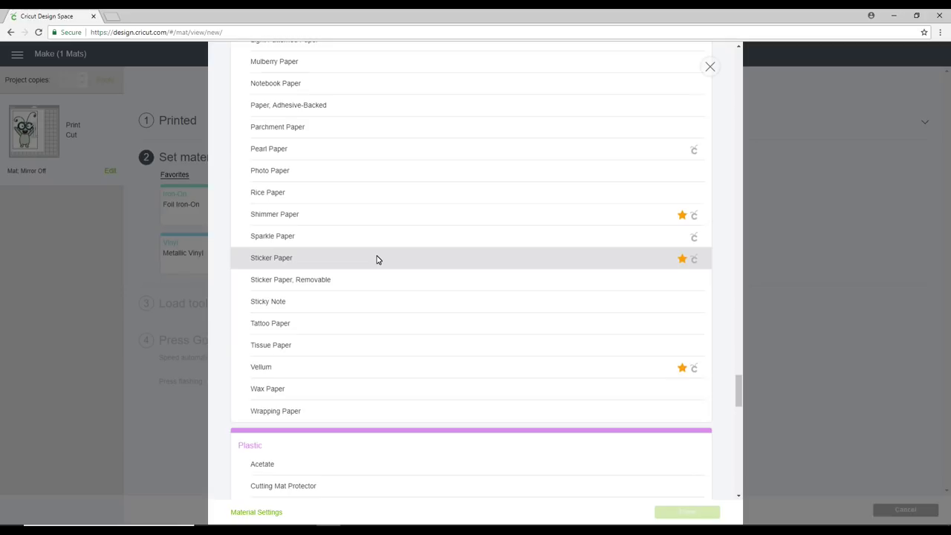